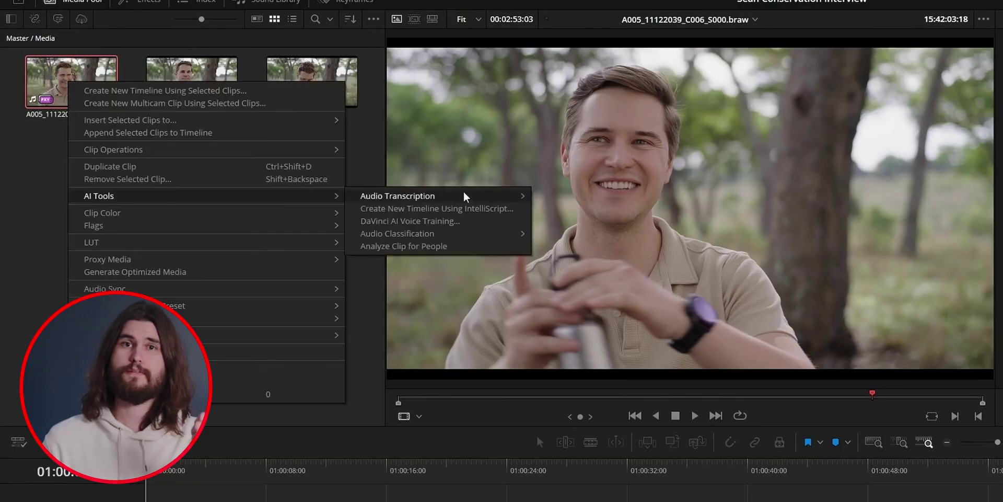
# Transcribe the interview clip's audio and create a new timeline from it with IntelliScript, using SV Grab Script.txt
pyautogui.moveTo(543, 195)
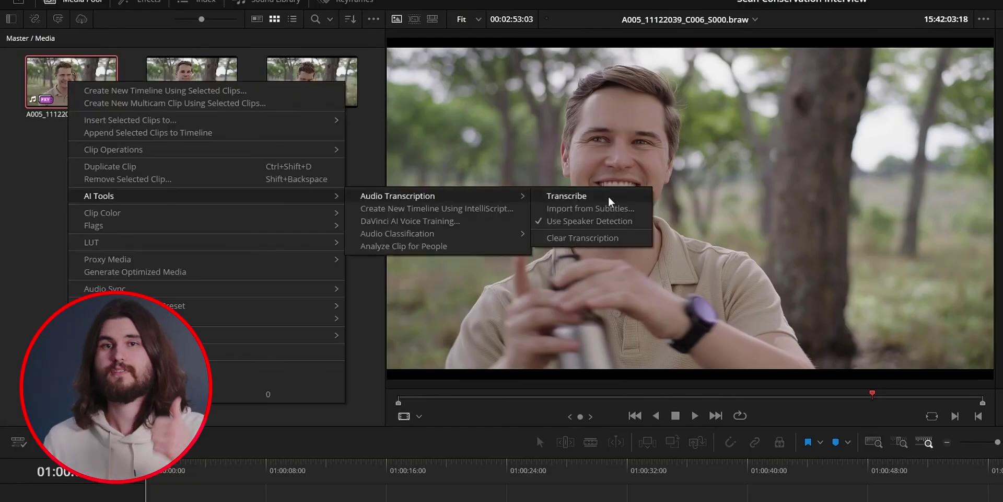
pyautogui.click(601, 196)
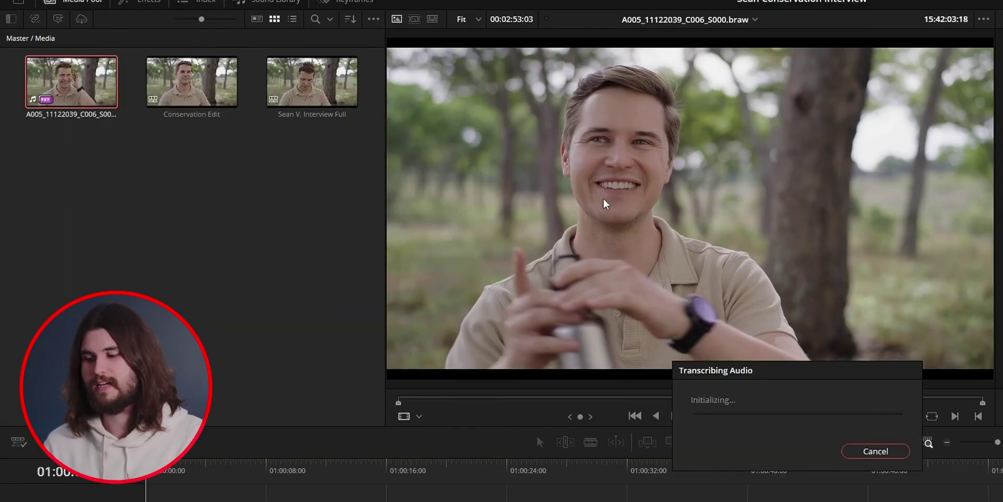
pyautogui.rightClick(66, 81)
pyautogui.moveTo(197, 193)
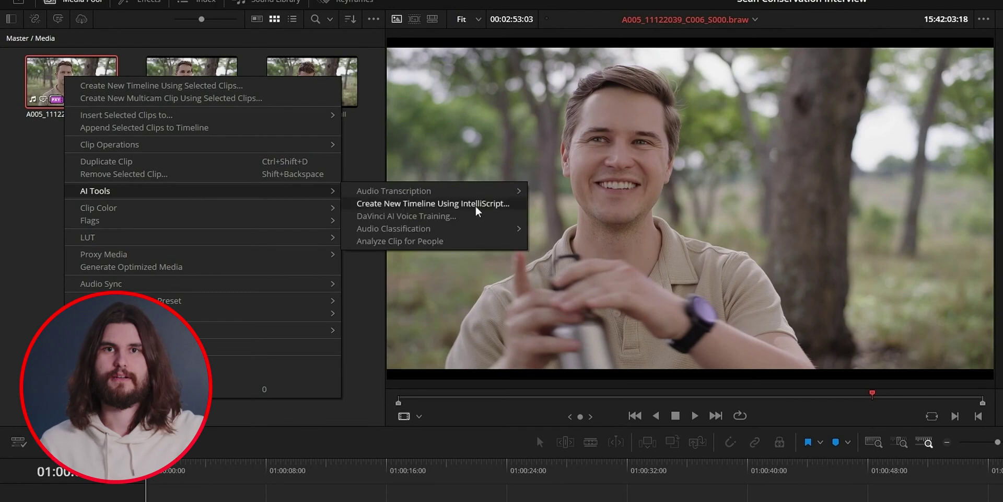
pyautogui.click(511, 204)
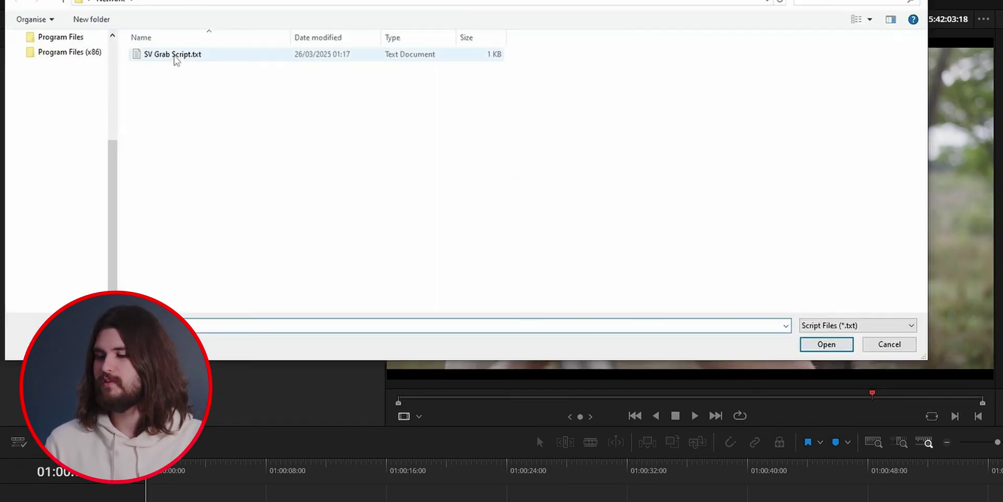
pyautogui.click(185, 55)
pyautogui.click(826, 344)
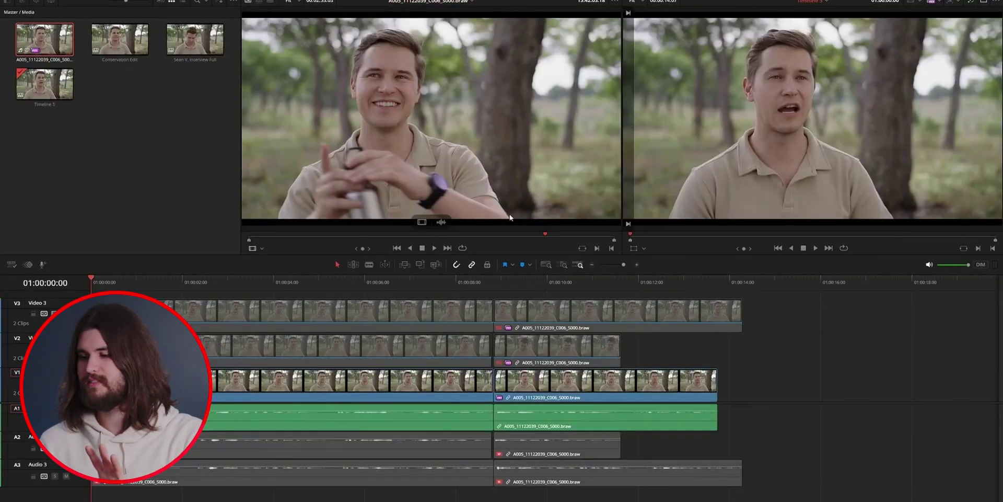
# Play the generated timeline from its start to compare the takes of the opening segment
pyautogui.press('space')
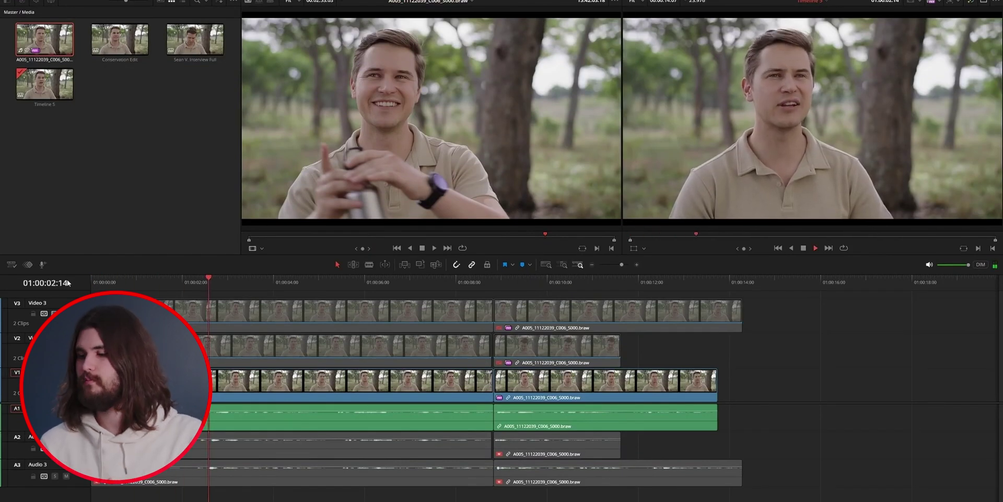
pyautogui.click(68, 283)
pyautogui.press('Home')
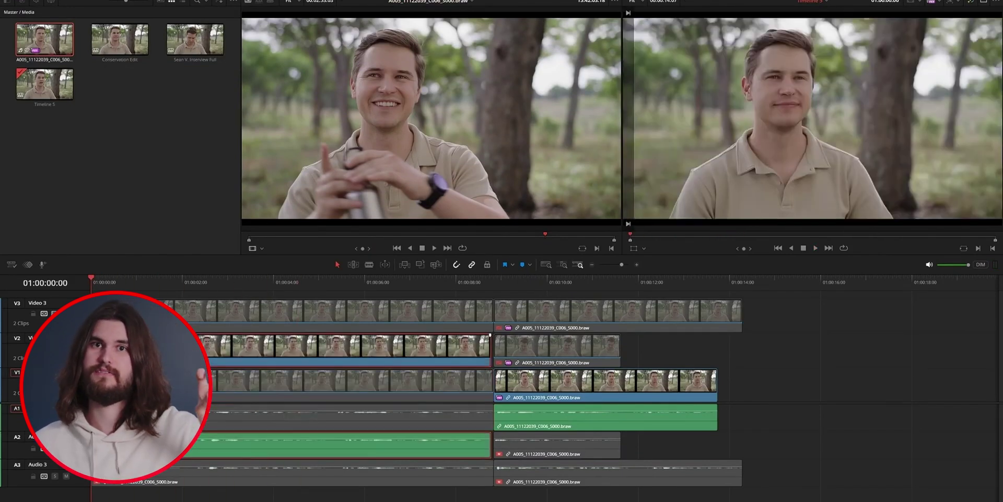
pyautogui.press('space')
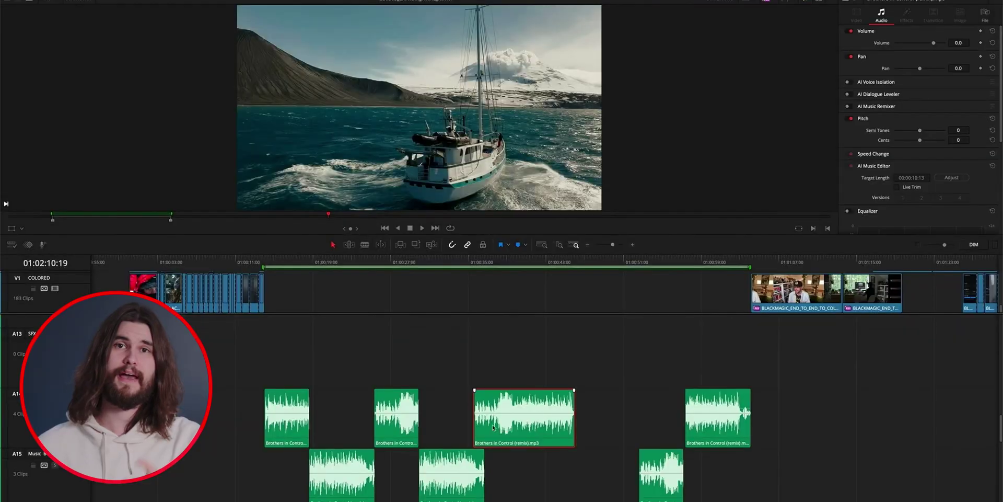
# Rearrange the Brothers in Control (remix).mp3 segments across the music tracks and extend the music clip's end to about 48:23
pyautogui.moveTo(531, 432); pyautogui.dragTo(524, 432)
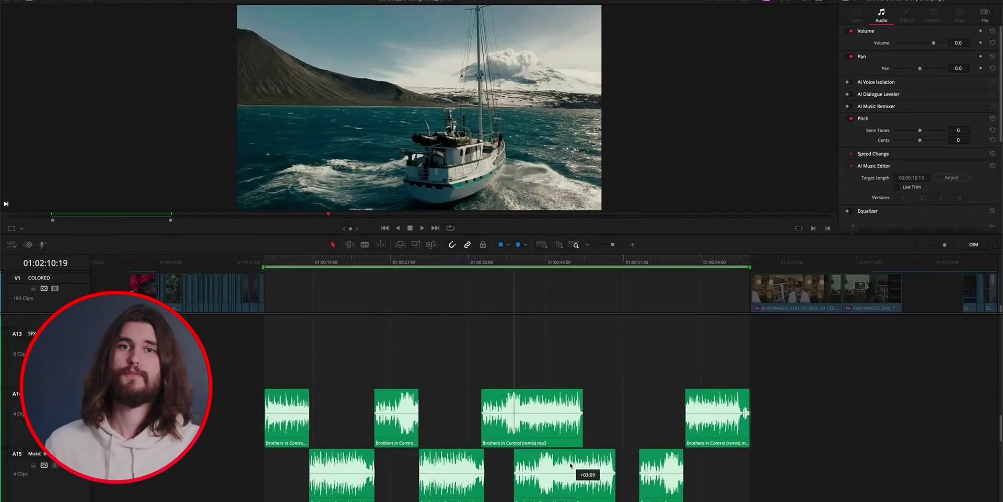
pyautogui.moveTo(554, 460); pyautogui.dragTo(582, 453)
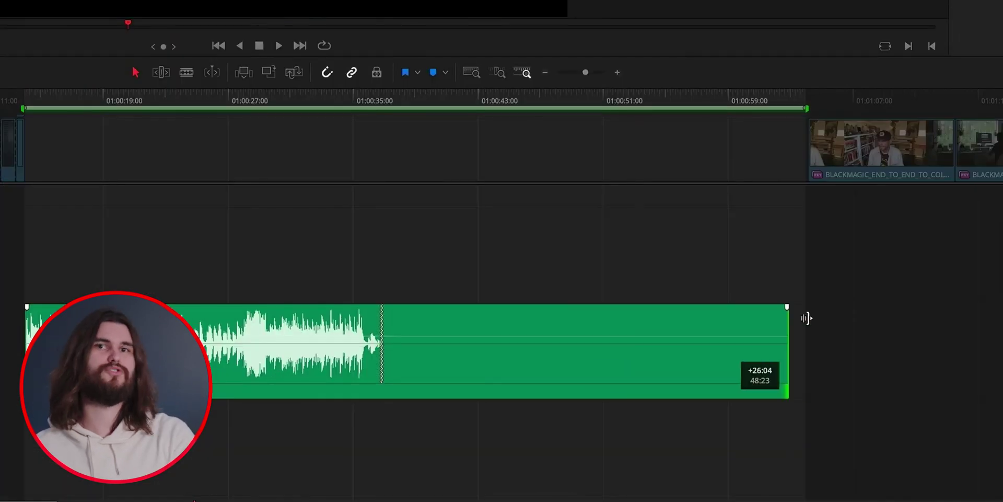
pyautogui.moveTo(749, 395); pyautogui.dragTo(809, 397)
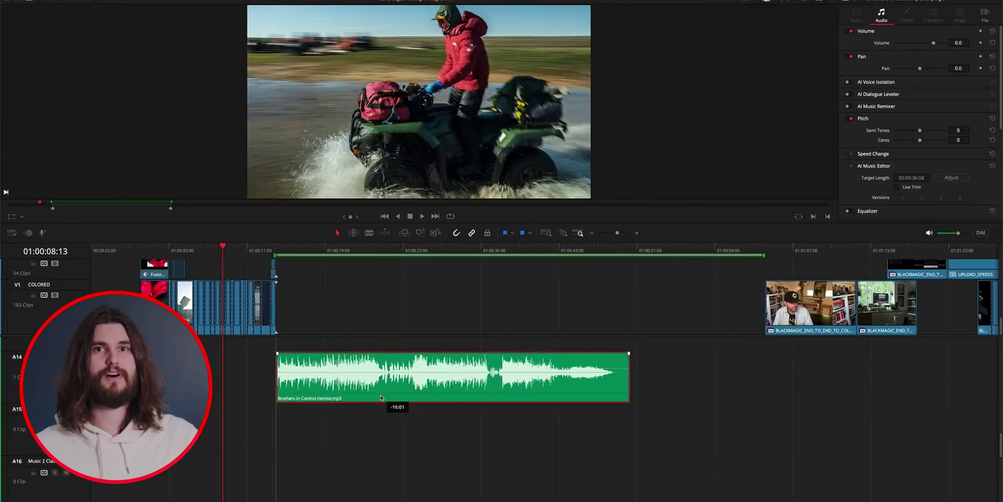
# Set the AI Music Editor target length of the Brothers in Control (remix).mp3 clip to 00:00:50:00
pyautogui.click(926, 177)
pyautogui.write('00:00:3')
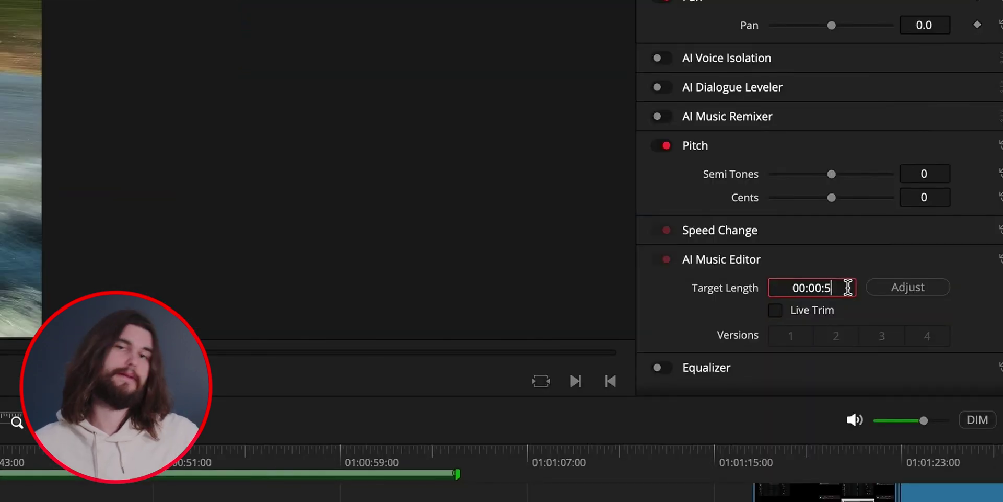
pyautogui.write('000')
pyautogui.press('Return')
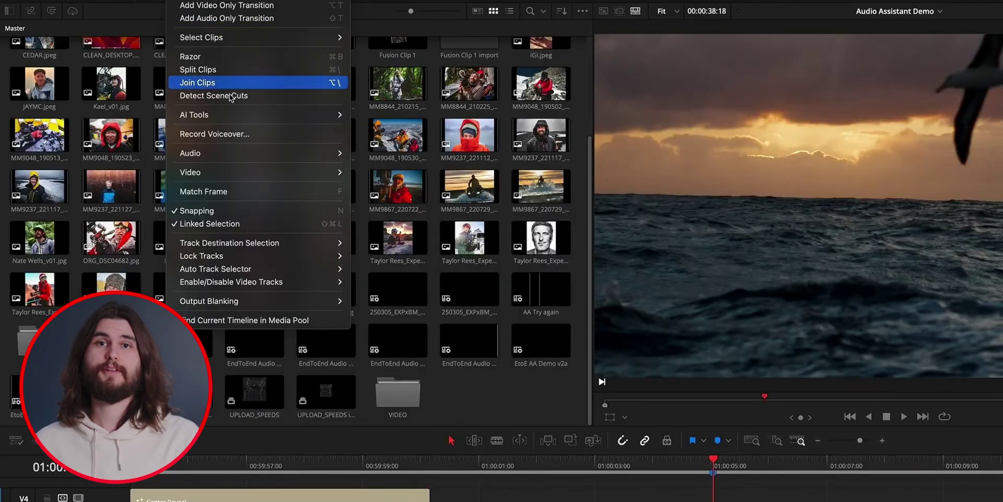
# Auto-mix the Audio Assistant Demo timeline with AI Audio Assistant, using the YouTube delivery standard
pyautogui.moveTo(234, 114)
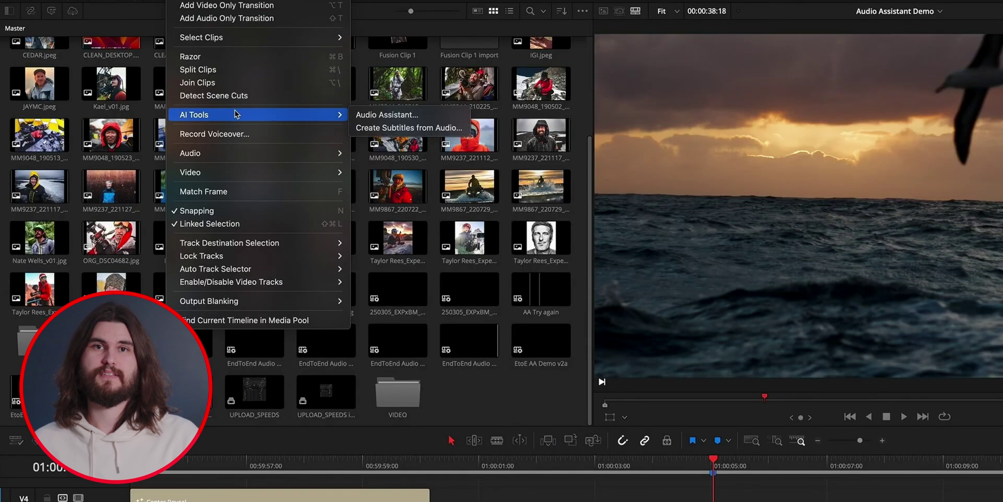
pyautogui.click(376, 115)
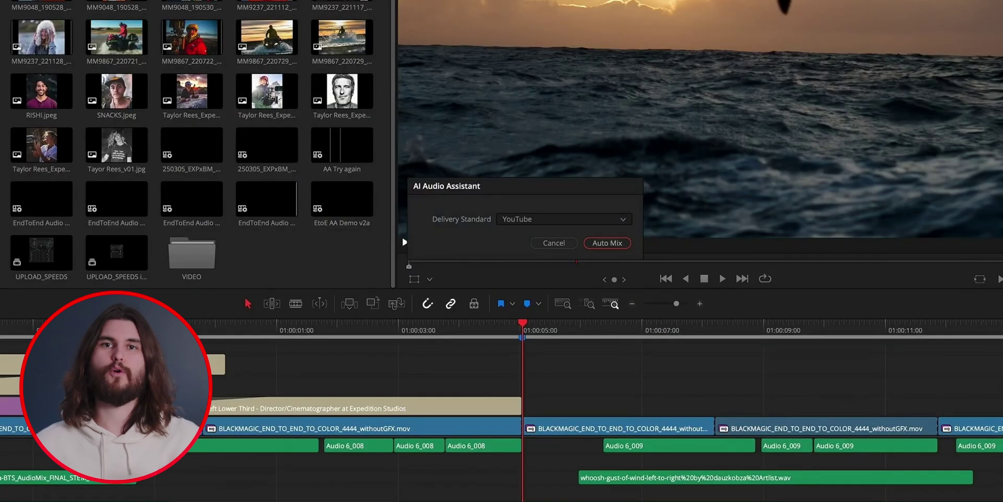
pyautogui.click(599, 240)
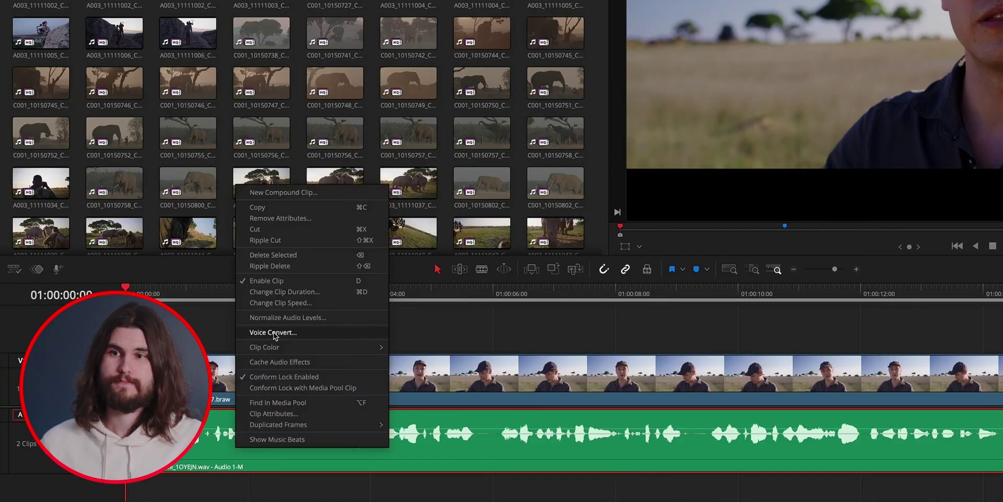
# Render the dialogue clip in place with the Young Male 1 voice model, and open Voice Convert for the B019_10190427_C010.braw voice clip
pyautogui.click(274, 332)
pyautogui.click(497, 222)
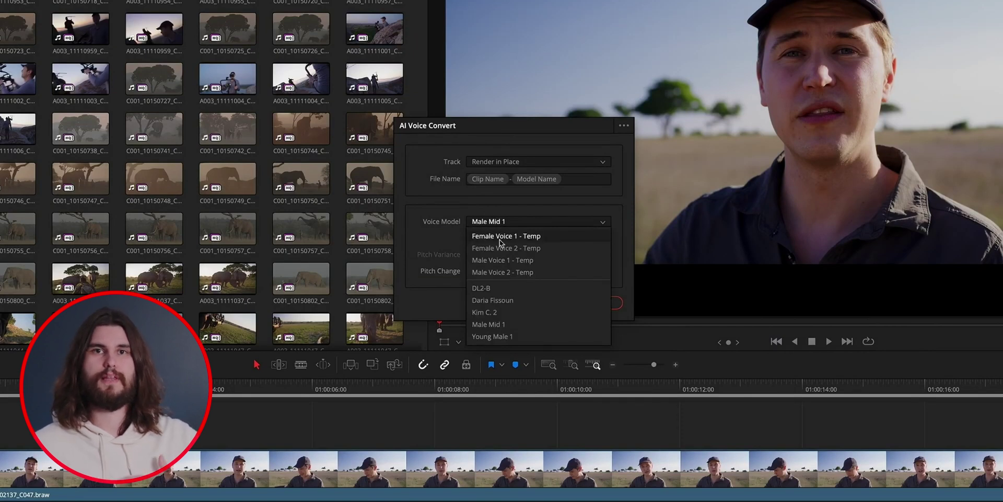
pyautogui.click(505, 336)
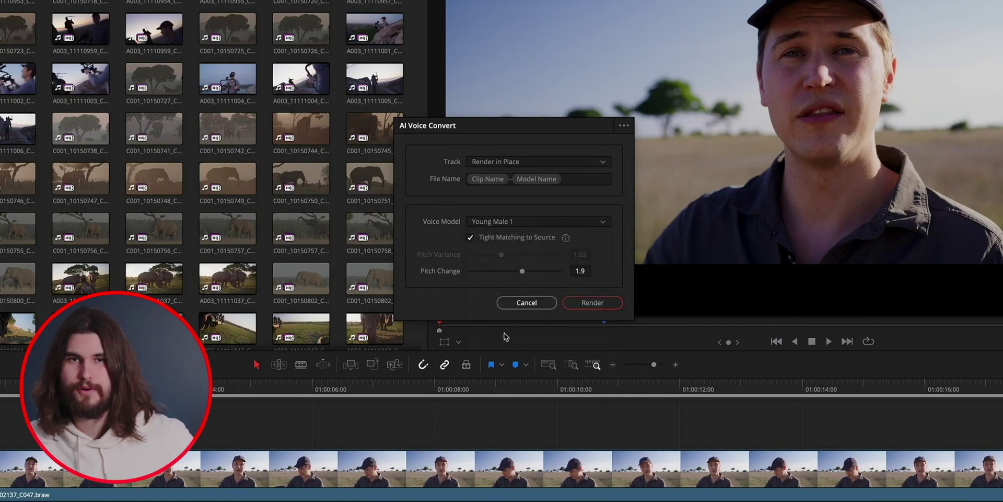
pyautogui.click(574, 303)
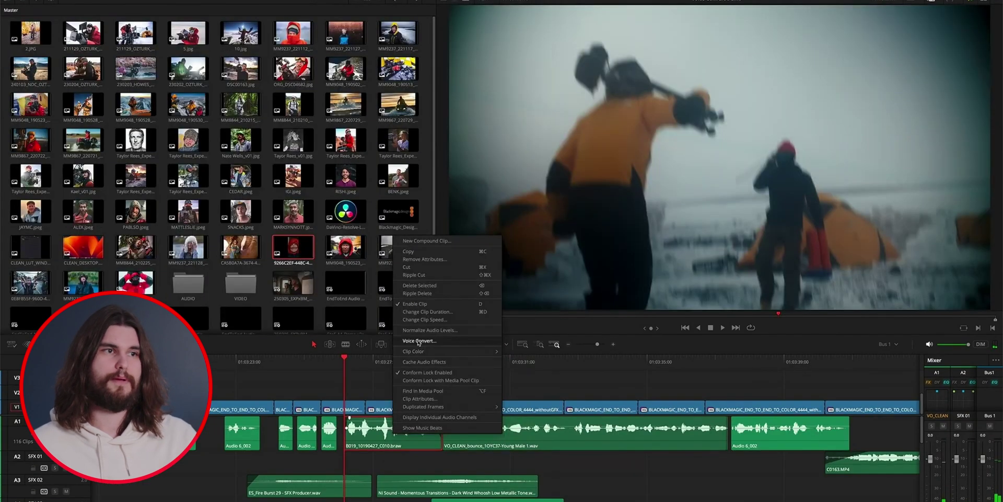
pyautogui.click(418, 342)
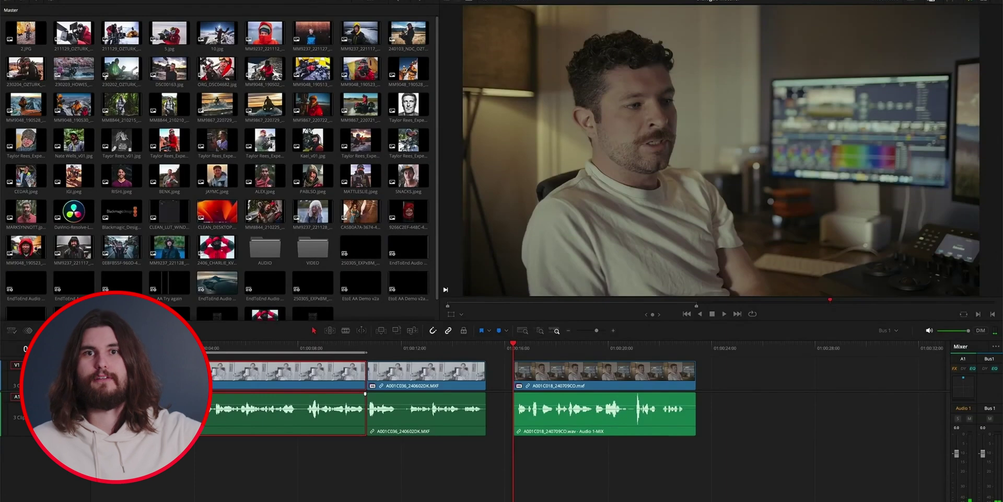
# Play the last interview clip and the first one to compare how their dialogue sounds
pyautogui.press('space')
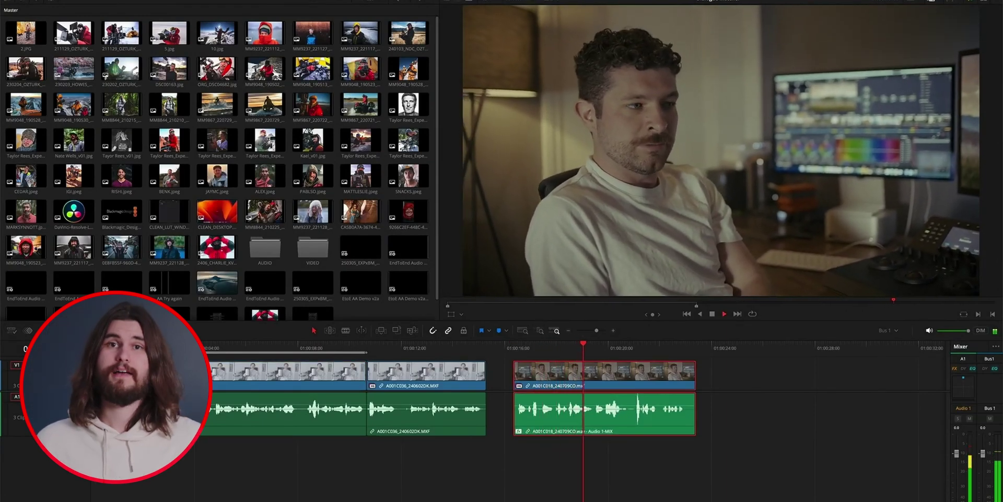
pyautogui.press('Up')
pyautogui.press('Up')
pyautogui.press('Up')
pyautogui.press('Up')
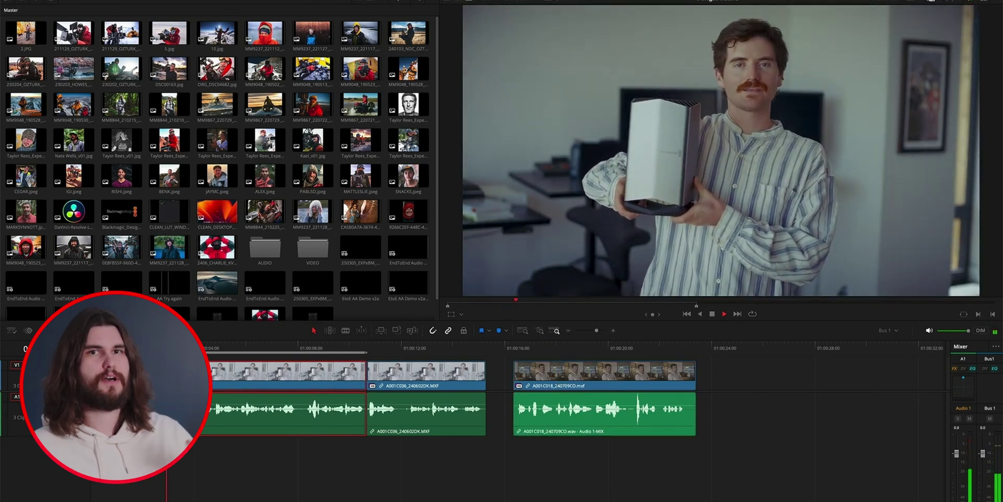
pyautogui.press('Up')
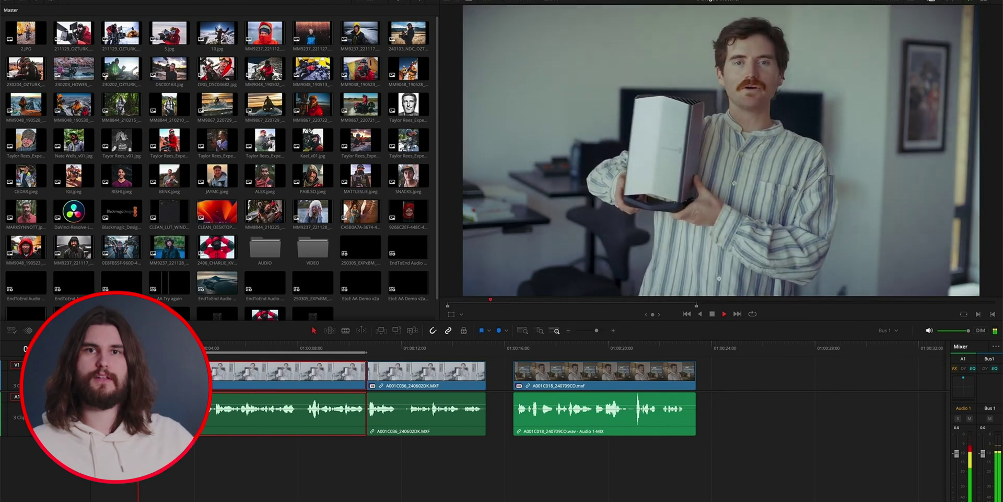
pyautogui.press('Up')
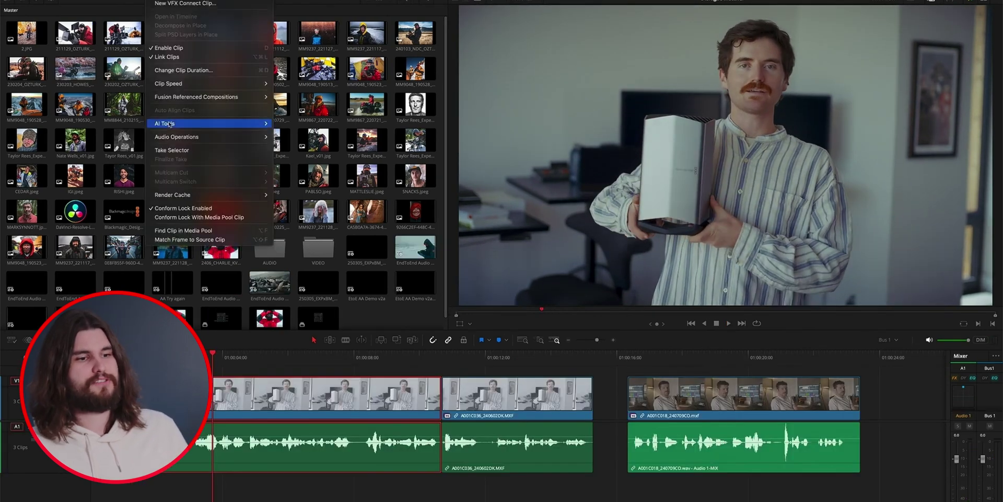
# Capture a dialogue profile from the first interview clip with Dialogue Matcher and apply it to the A001C018_240709CO clip
pyautogui.moveTo(261, 125)
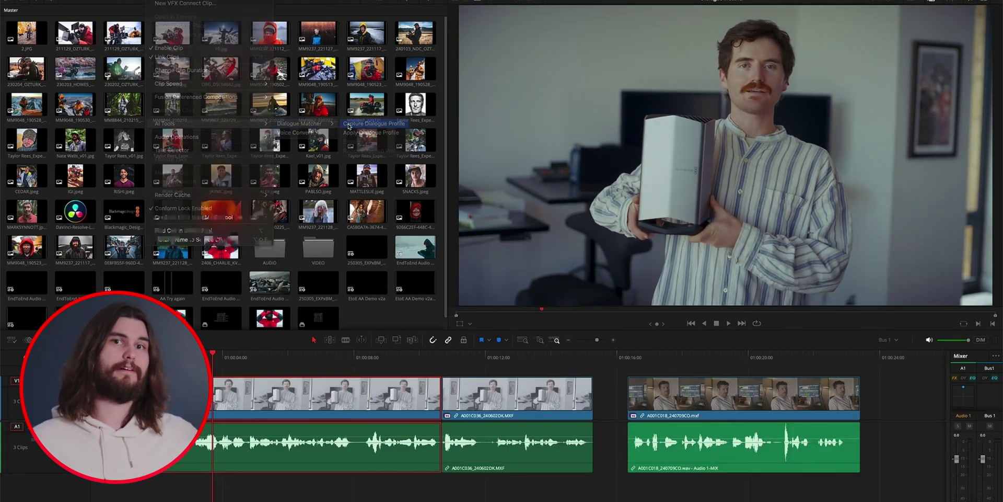
pyautogui.click(349, 126)
pyautogui.click(659, 406)
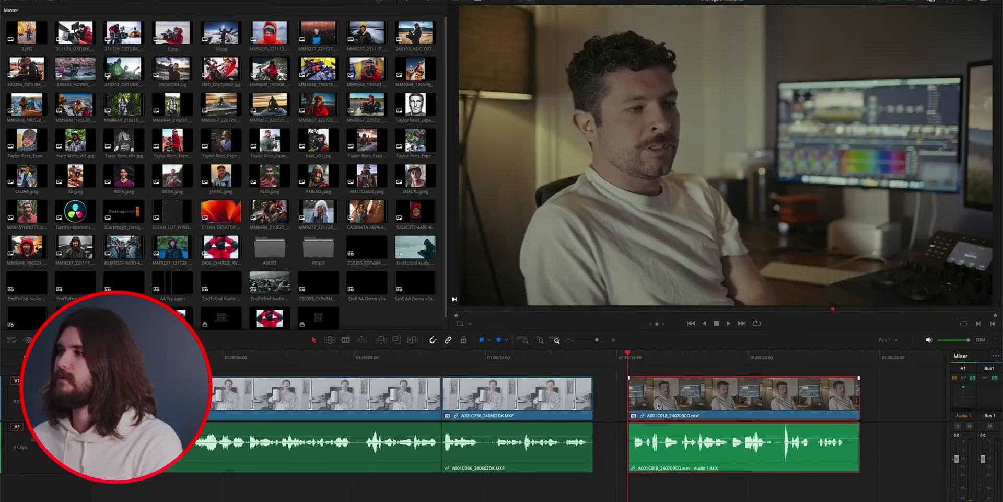
pyautogui.rightClick(648, 397)
pyautogui.moveTo(209, 124)
pyautogui.moveTo(306, 125)
pyautogui.click(374, 123)
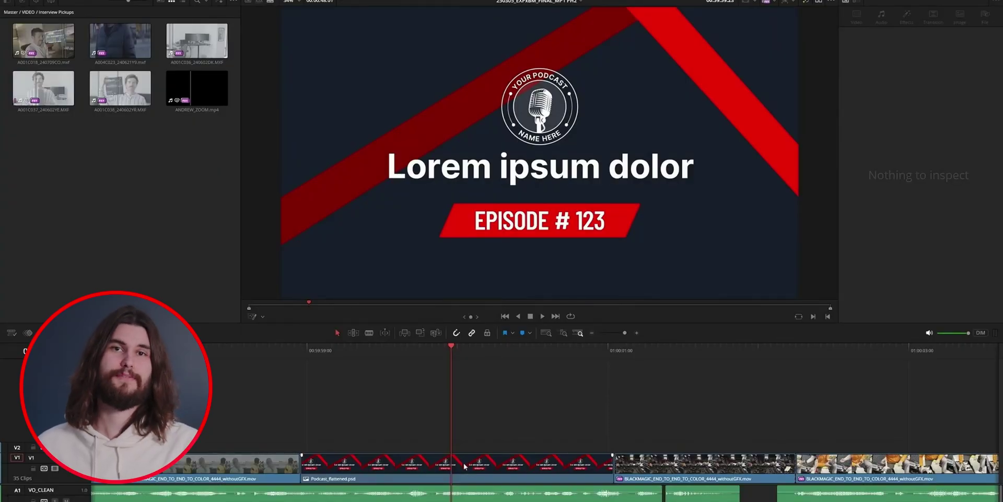
# Select the Podcast_flattened.psd graphic on the V1 track
pyautogui.rightClick(464, 466)
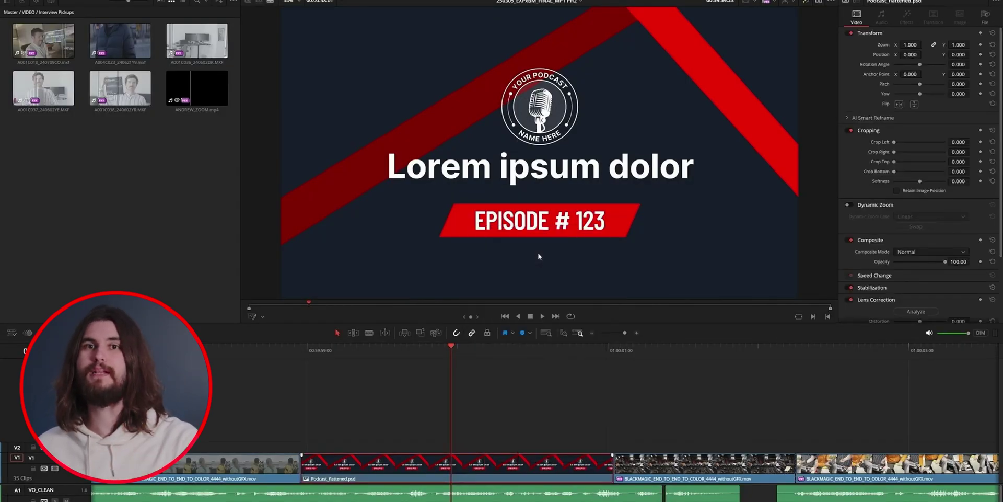
pyautogui.click(539, 255)
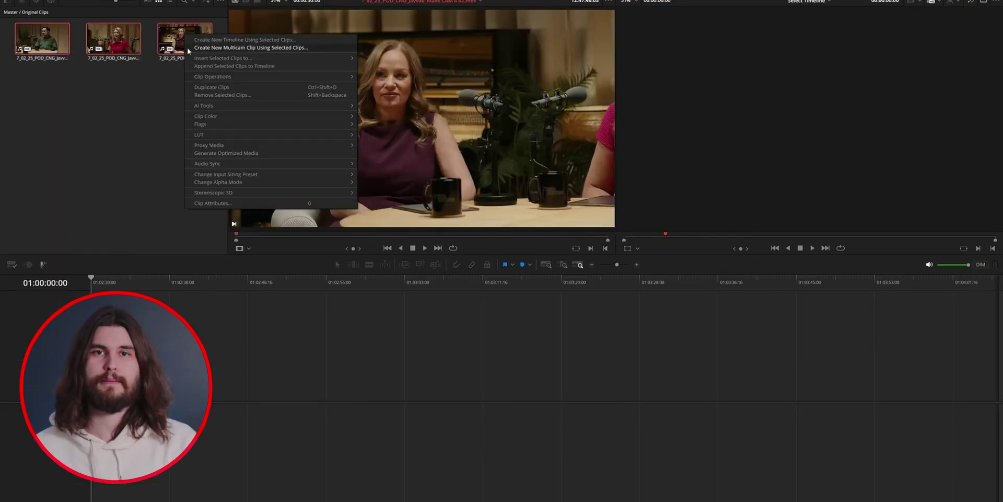
# Create a multicam clip from the three selected podcast clips with the multicam audio set to Adaptive Tracks
pyautogui.click(188, 49)
pyautogui.click(564, 246)
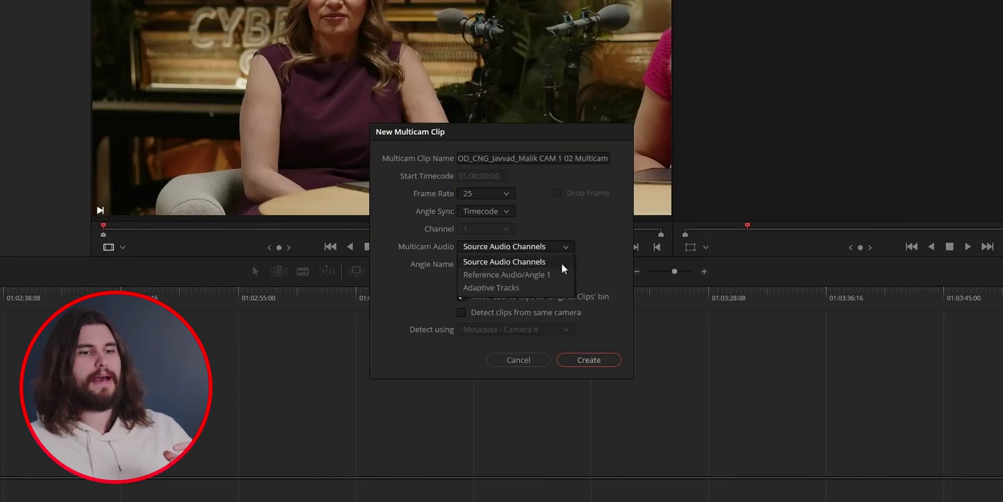
pyautogui.click(560, 284)
pyautogui.click(588, 360)
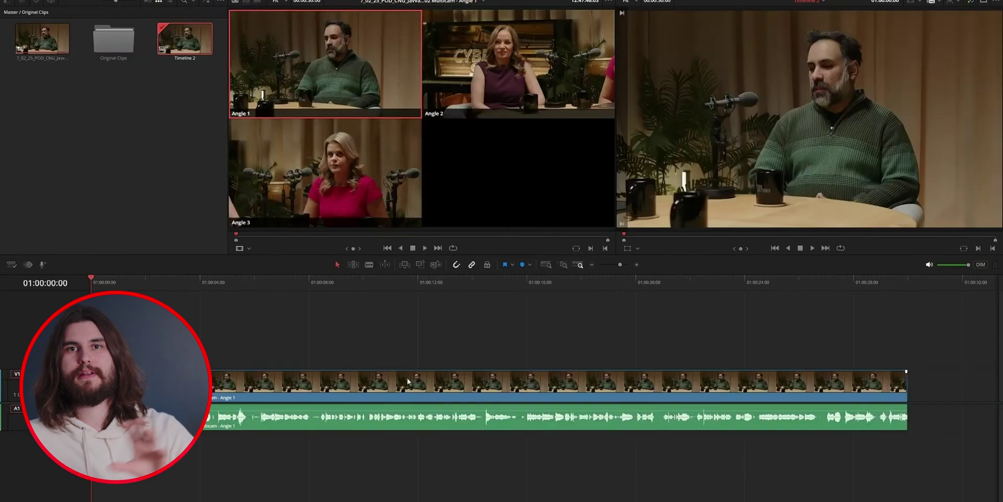
# Run AI Multicam SmartSwitch on the timeline's multicam clip from the multicam viewer and play back the resulting angle cuts
pyautogui.click(239, 246)
pyautogui.click(264, 301)
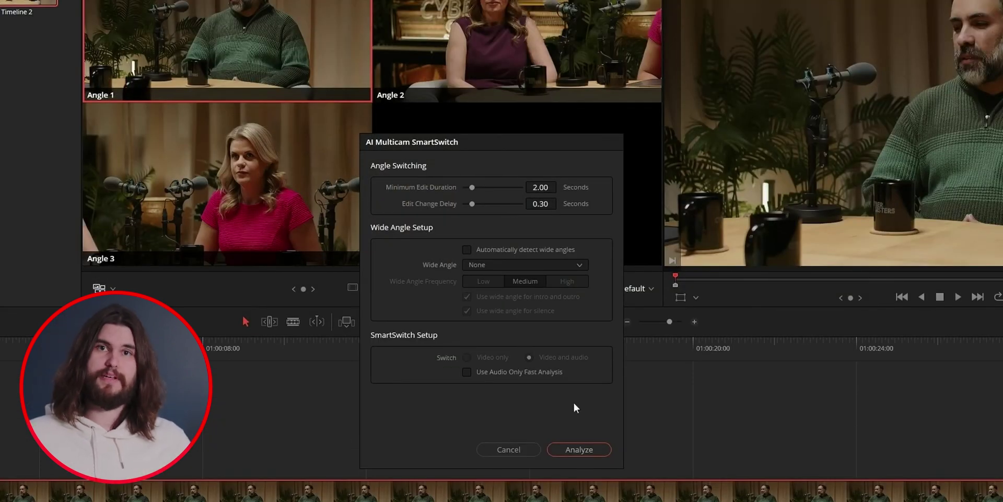
pyautogui.click(596, 448)
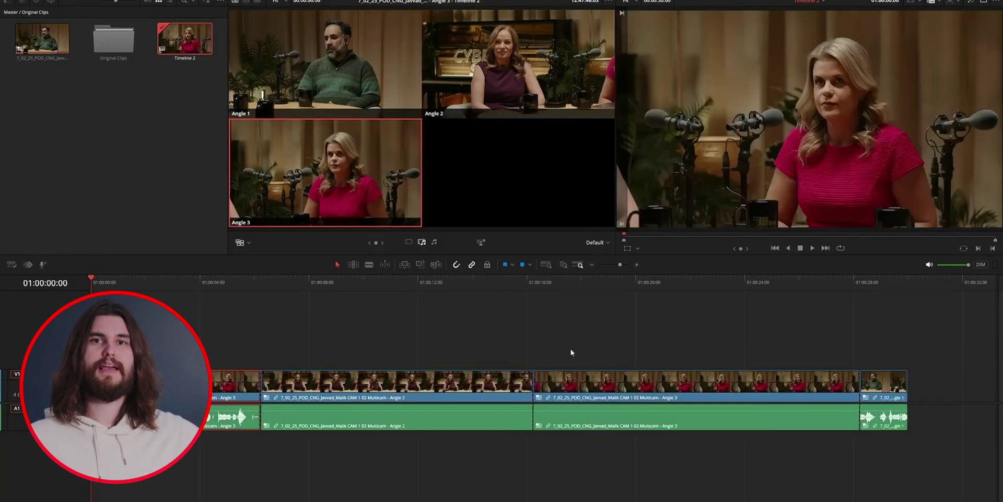
pyautogui.press('space')
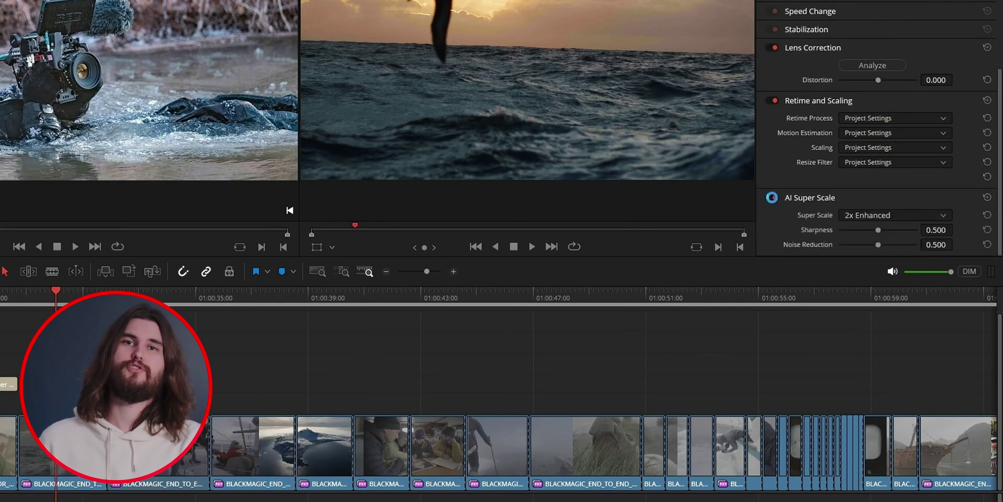
# Open the Super Scale factor options for the selected ocean clip
pyautogui.click(940, 213)
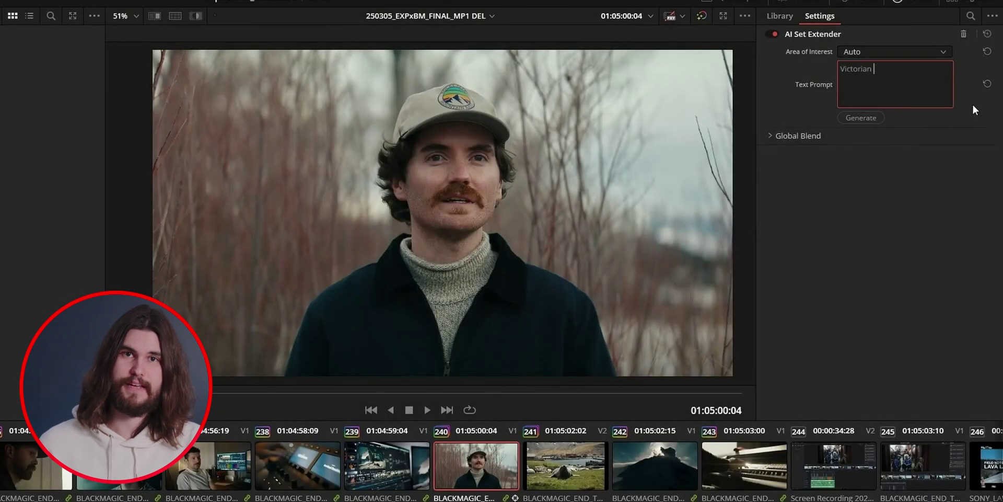
# Generate a "Victorian lamp post" on clip 240 with AI Set Extender using a Manual area of interest, and toggle off the area outline
pyautogui.click(943, 52)
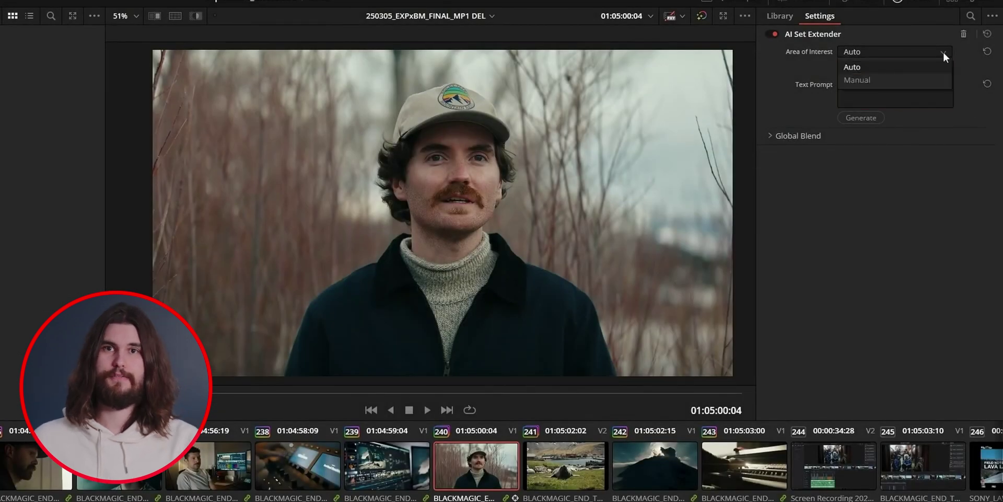
pyautogui.click(857, 80)
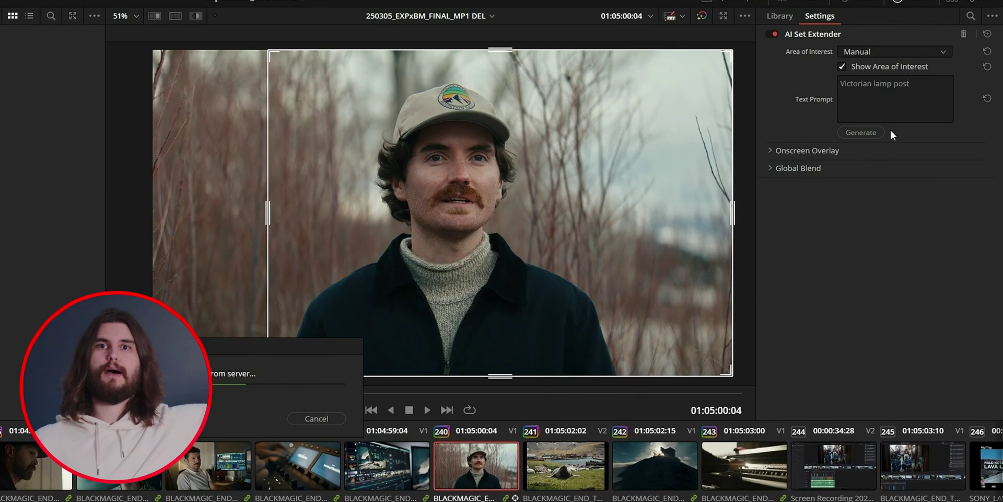
pyautogui.click(886, 66)
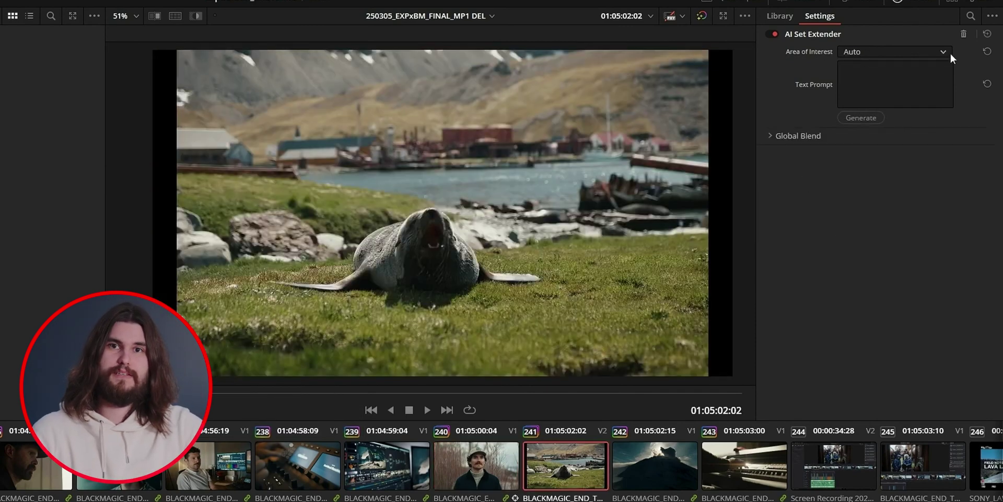
# Set AI Set Extender's area of interest to Manual on the seal clip and generate the extension
pyautogui.click(949, 52)
pyautogui.click(857, 80)
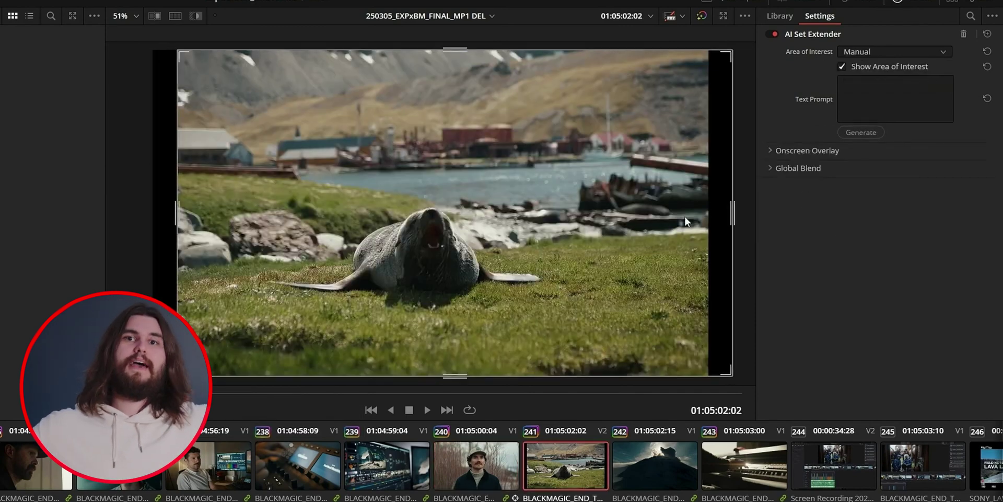
pyautogui.click(853, 133)
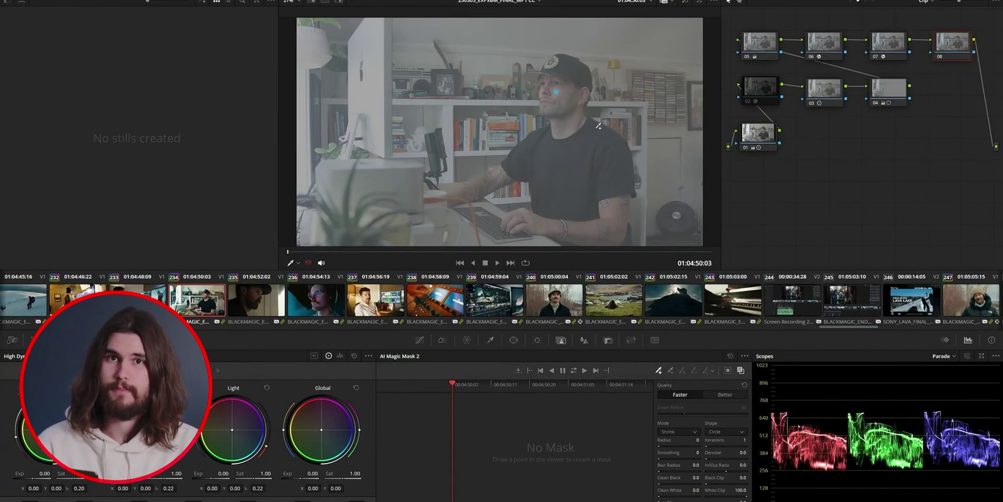
# Add an AI Magic Mask 2 point on the arm of the man at the computer, and track the camera-case clip's mask in both directions
pyautogui.click(616, 214)
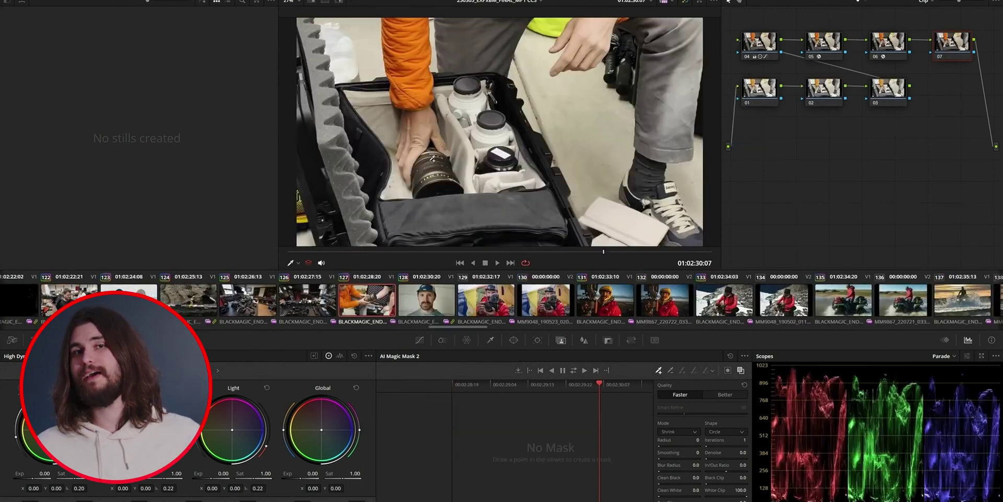
pyautogui.click(574, 370)
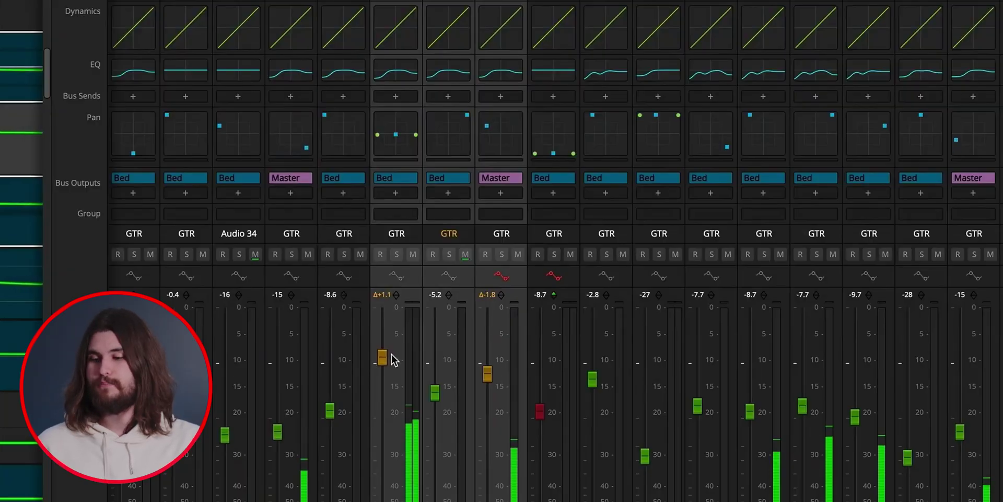
# Examine the automation mode options of the selected GTR mixer channels, including the Trim setting
pyautogui.click(395, 276)
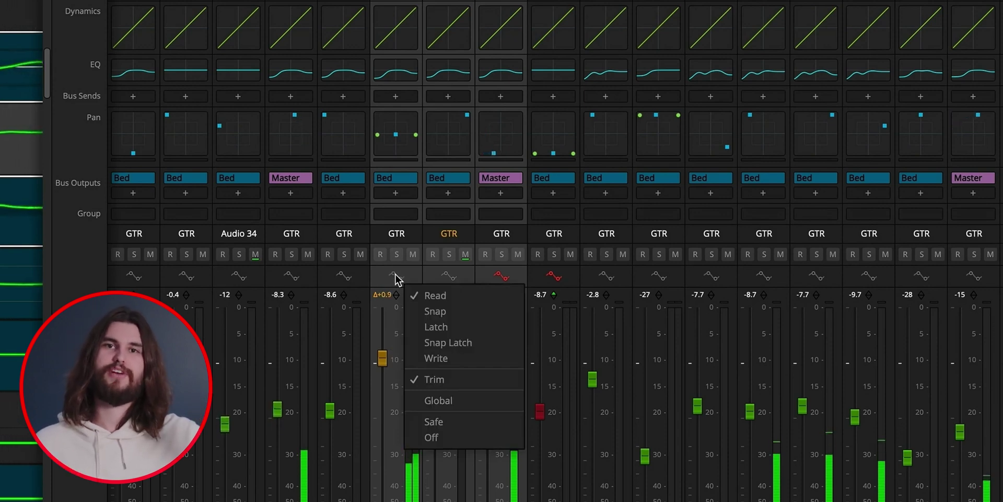
pyautogui.click(397, 276)
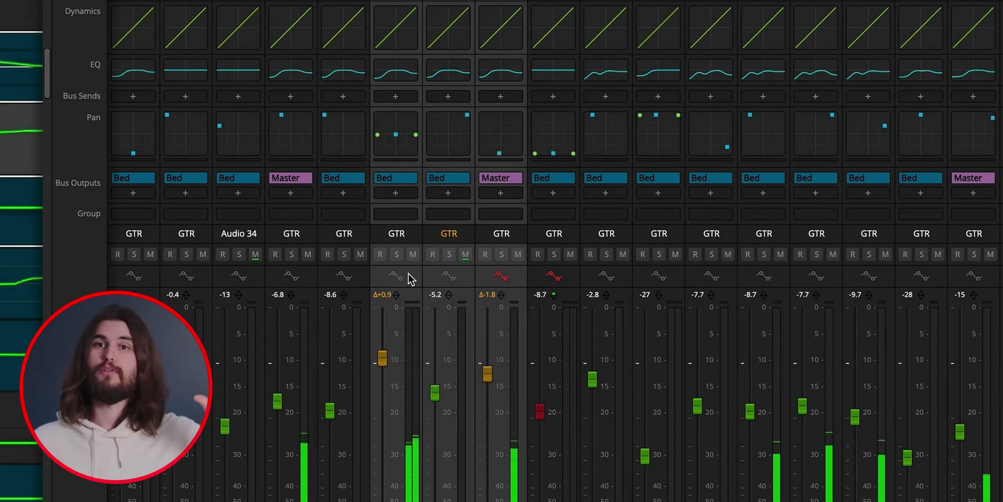
pyautogui.click(446, 277)
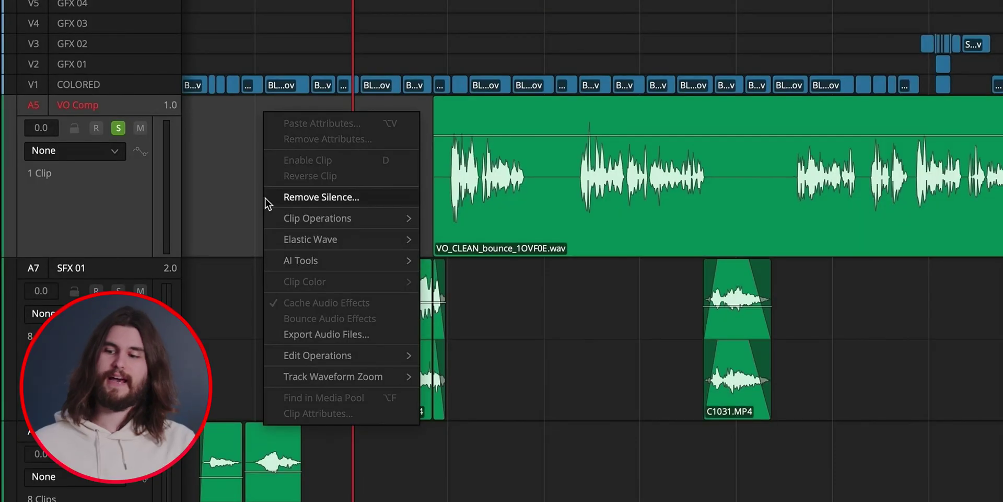
# Open Remove Silence for the VO_CLEAN_bounce voice-over clip, lower its threshold and raise its minimum strip length
pyautogui.click(321, 197)
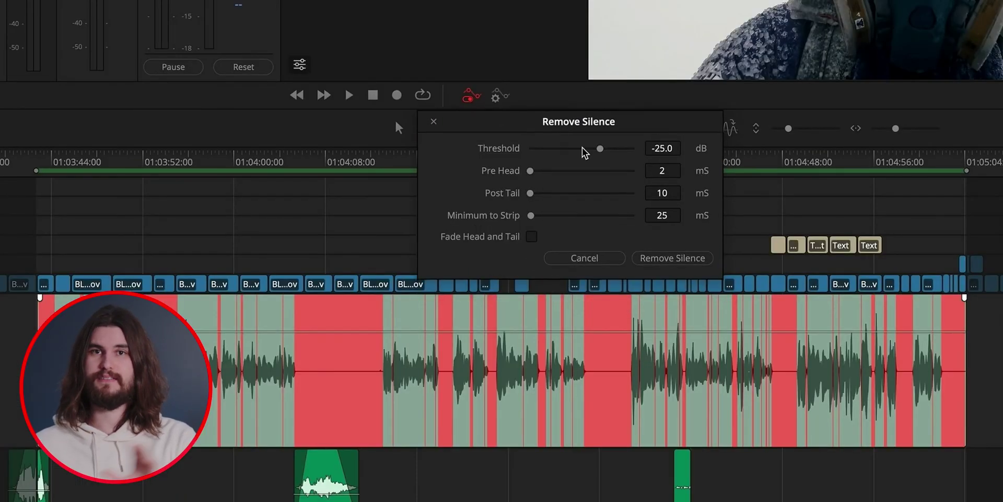
pyautogui.click(586, 149)
pyautogui.click(545, 216)
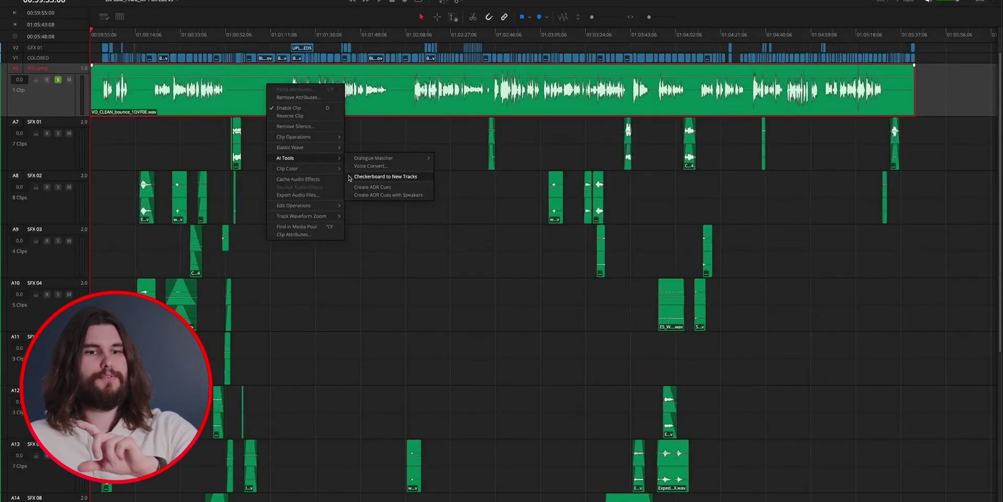
# Checkerboard the VO_CLEAN_bounce voice-over clip to new tracks with the AI tools
pyautogui.click(441, 312)
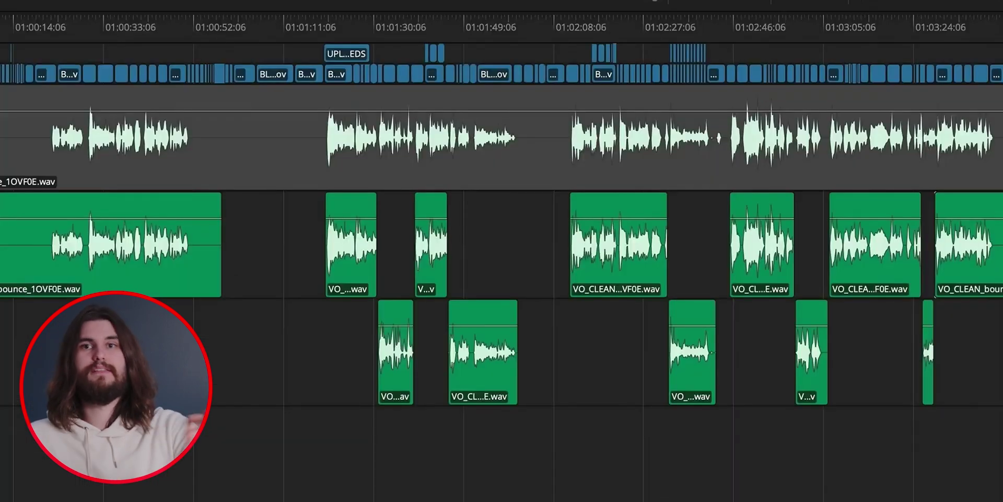
# Apply the EQ Matcher profile to the clip EQ of the second voice-over clip on the VO 2 track
pyautogui.rightClick(243, 148)
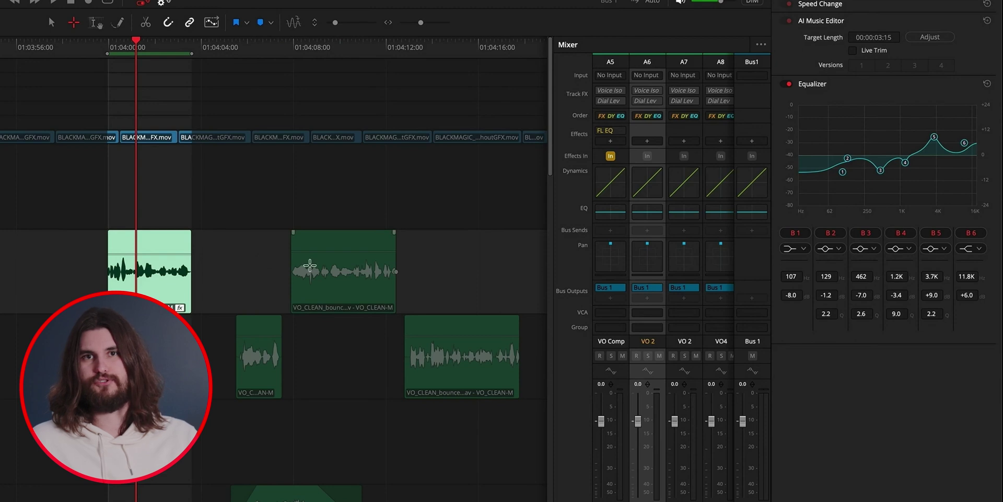
pyautogui.rightClick(316, 279)
pyautogui.moveTo(384, 342)
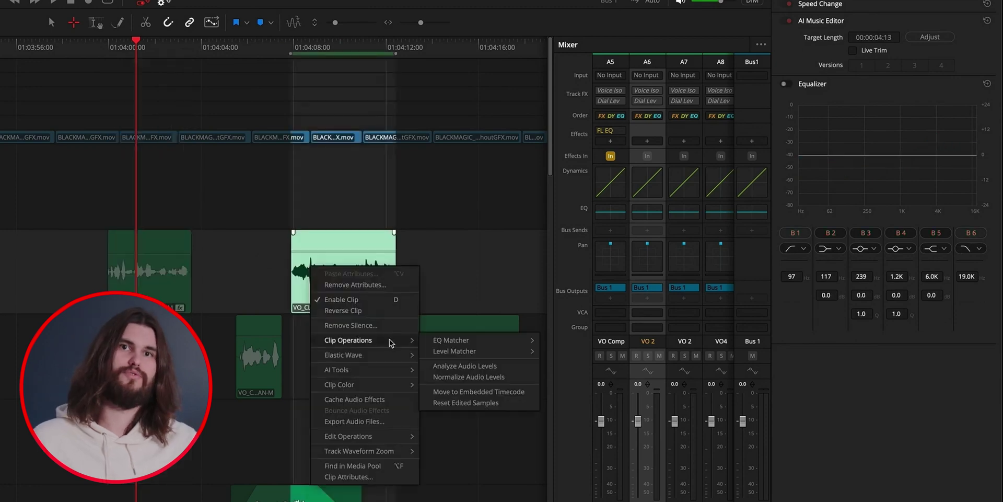
pyautogui.moveTo(499, 343)
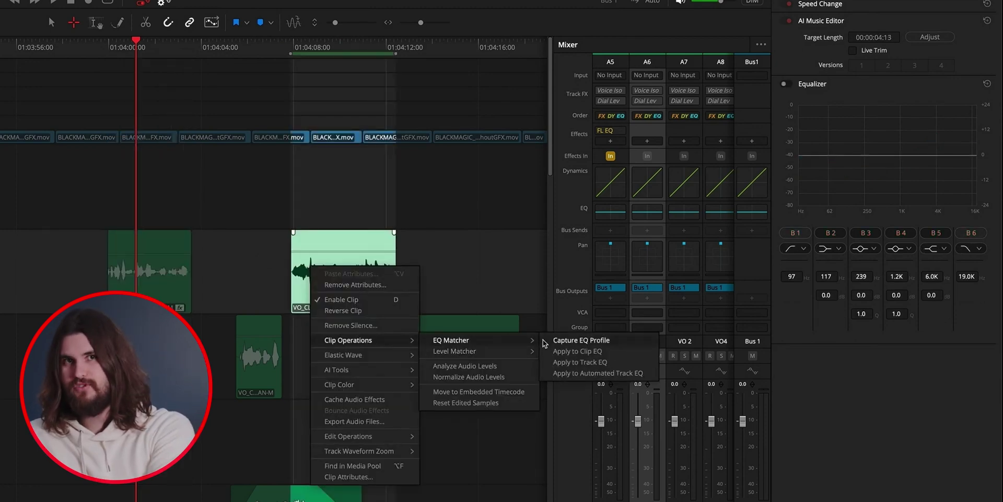
pyautogui.click(555, 353)
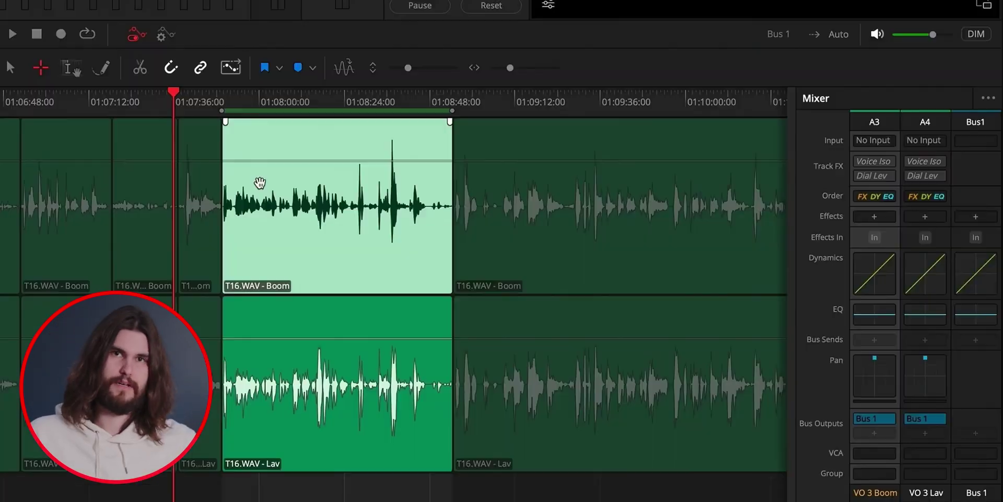
# Capture an EQ profile from the selected T16.WAV - Boom clip with EQ Matcher
pyautogui.rightClick(259, 184)
pyautogui.moveTo(390, 285)
pyautogui.moveTo(496, 284)
pyautogui.click(595, 284)
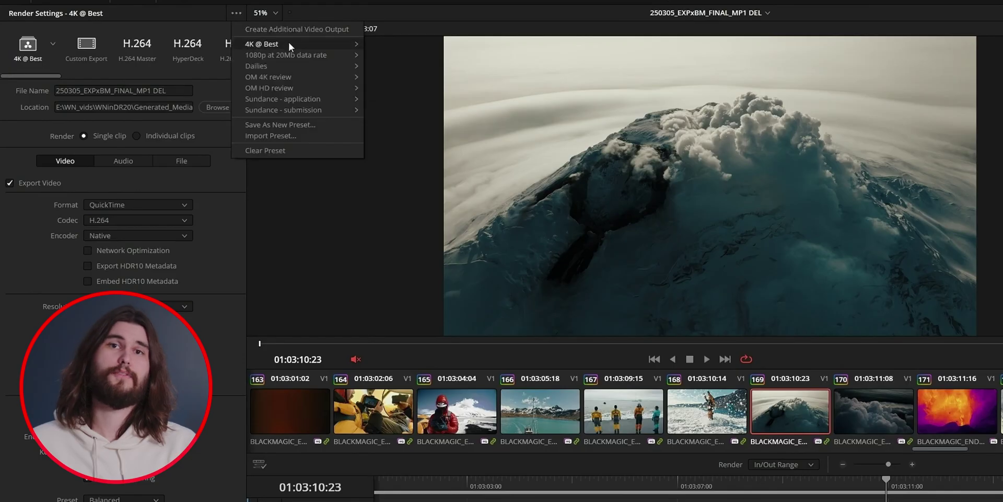
# Add the 4K @ Best render preset to Quick Export and select it in the Quick Export dialog
pyautogui.moveTo(288, 42)
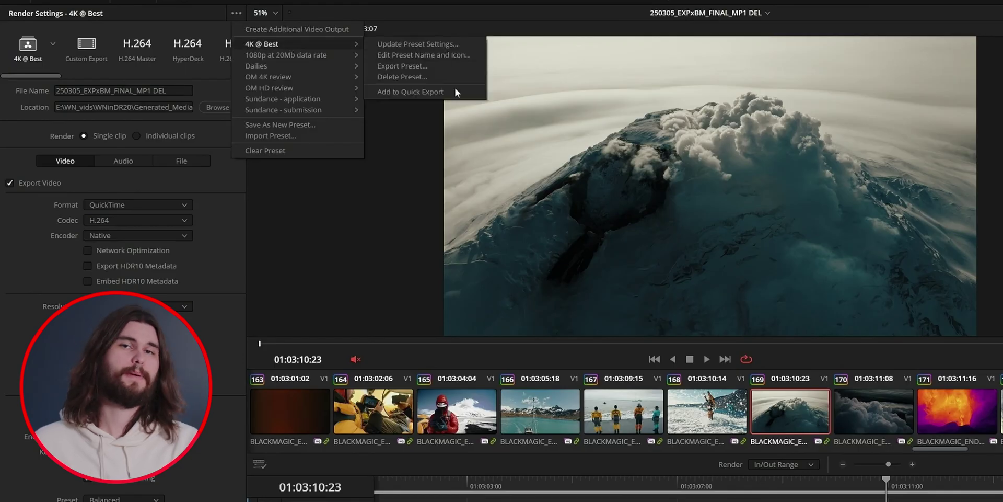
pyautogui.click(458, 98)
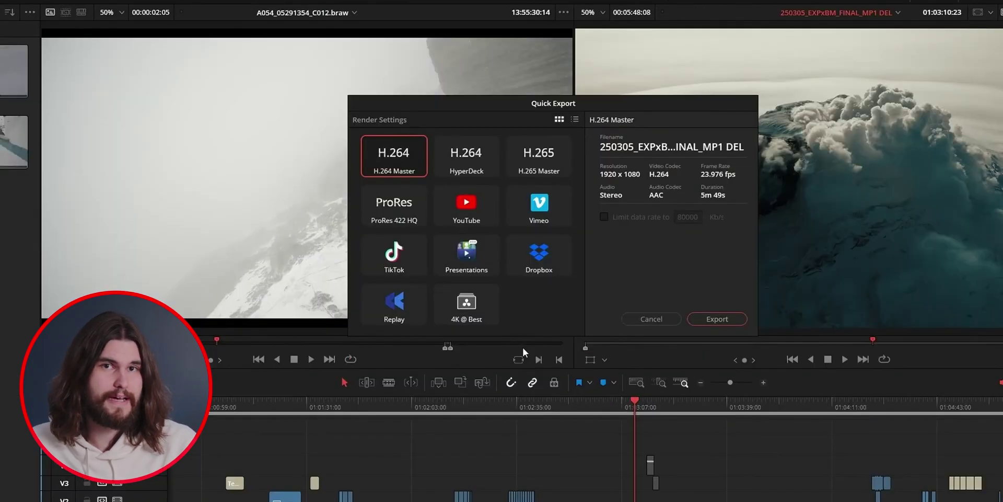
pyautogui.click(466, 306)
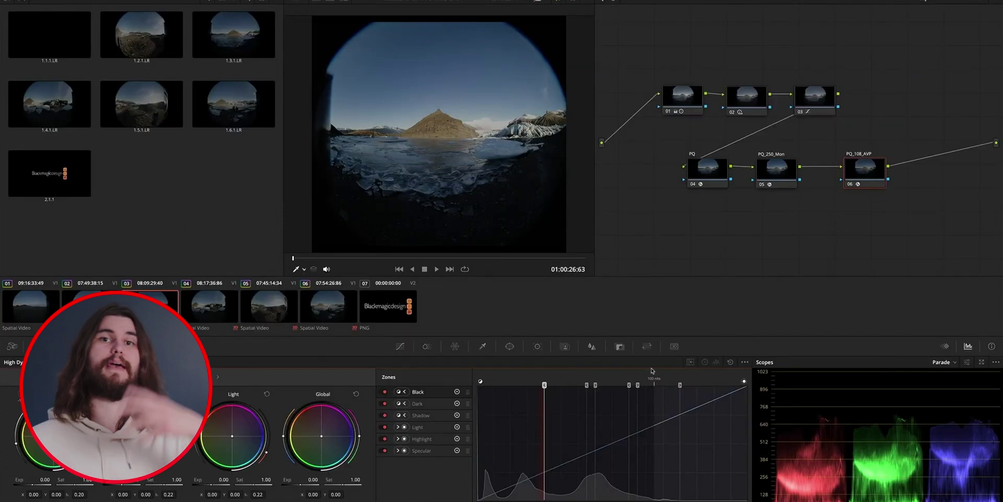
# Set the vision mode to Stereo in the 3D settings of the immersive spatial video clip
pyautogui.click(674, 346)
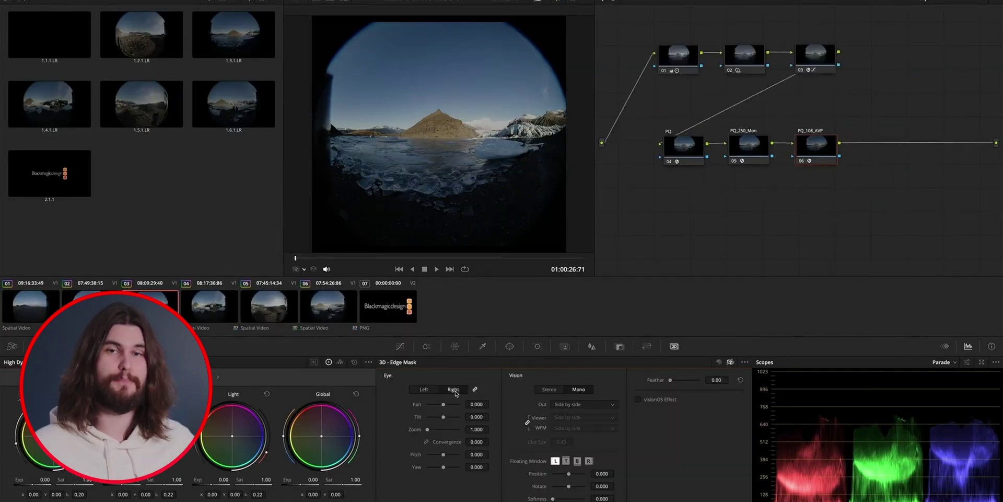
pyautogui.click(546, 389)
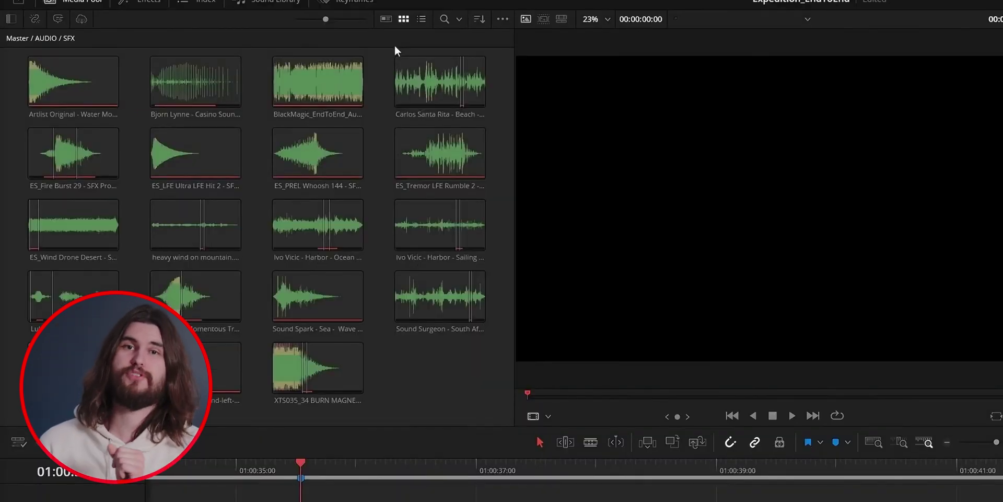
# Show the clip's keyframes as curves and ease the last Position Y keyframe, adjusting its curve handle
pyautogui.click(359, 2)
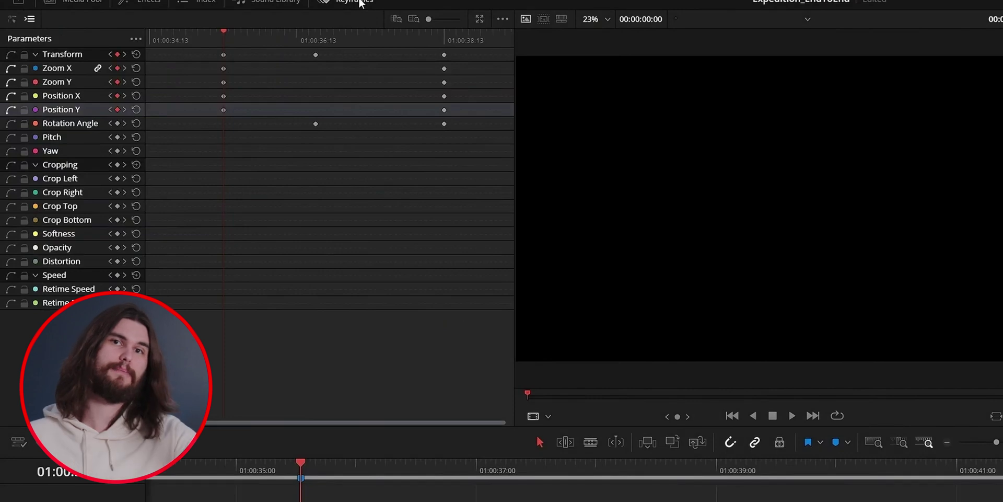
pyautogui.click(12, 20)
pyautogui.click(408, 360)
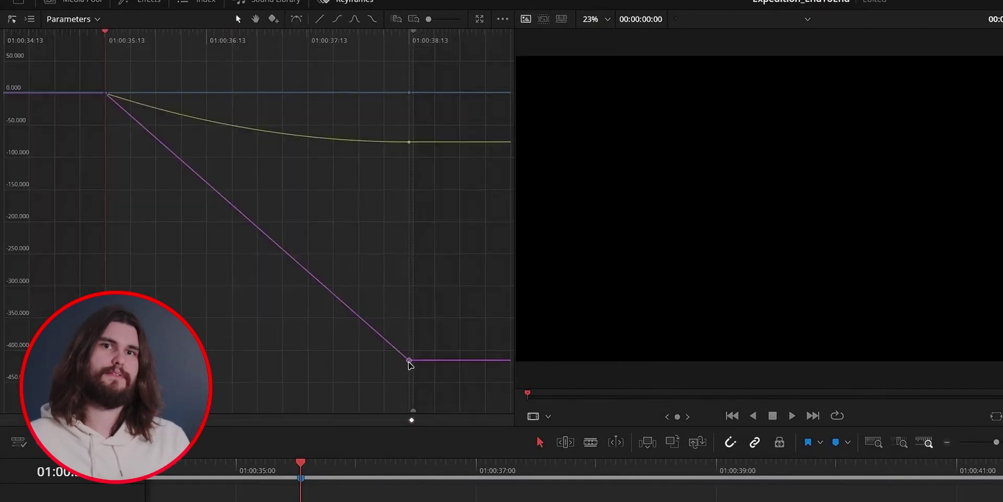
pyautogui.click(337, 19)
pyautogui.moveTo(259, 360)
pyautogui.mouseDown()
pyautogui.moveTo(262, 347)
pyautogui.moveTo(262, 359)
pyautogui.mouseUp()
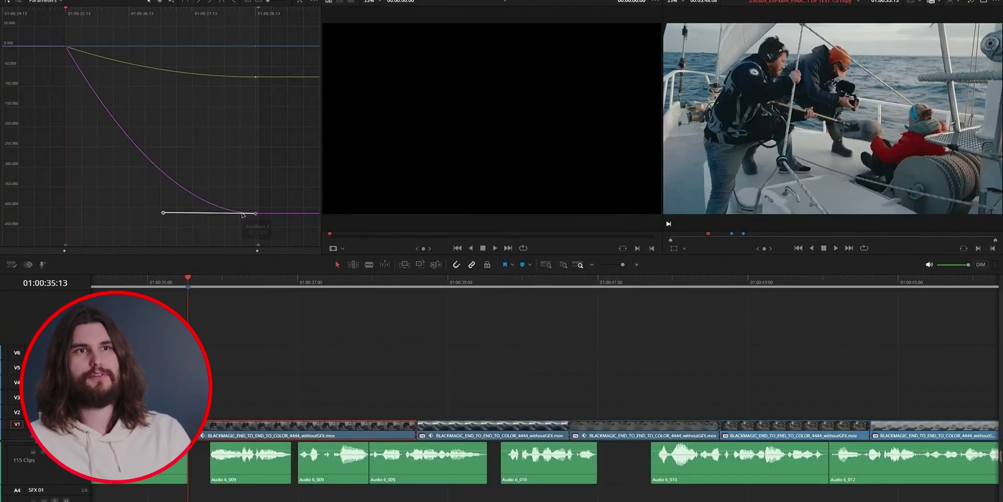
# Show the keyframe parameters inside the timeline and move the playhead to the next clip at 01:00:38:14
pyautogui.click(32, 267)
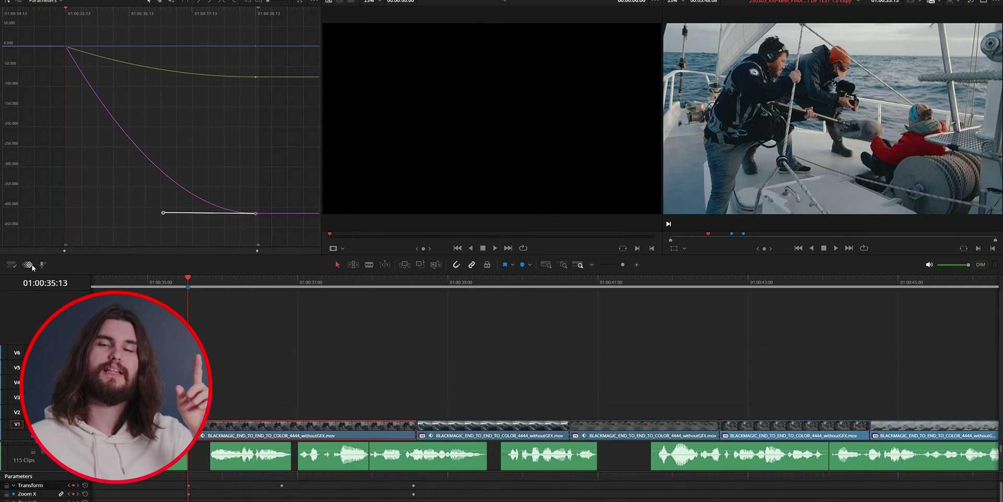
pyautogui.press('Down')
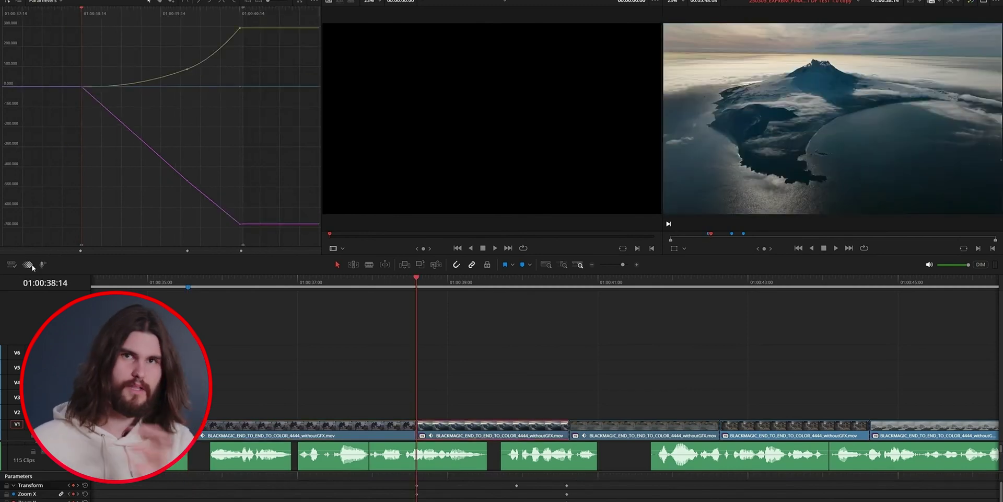